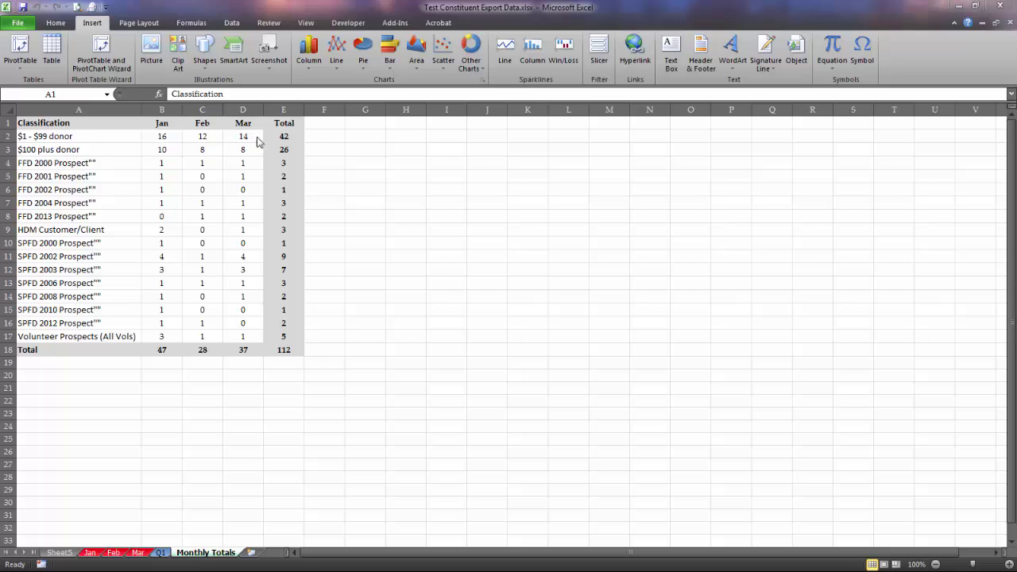
# - Insert an exploded 3-D pie chart from the Classification and Jan data in A1:B17, excluding the Total row
pyautogui.click(106, 178)
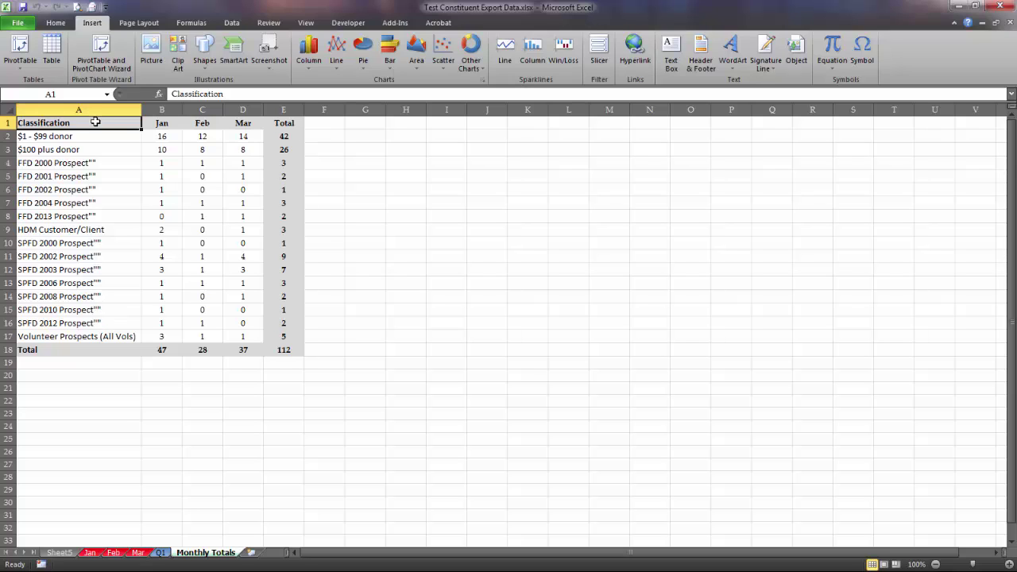
pyautogui.moveTo(96, 122); pyautogui.dragTo(160, 332)
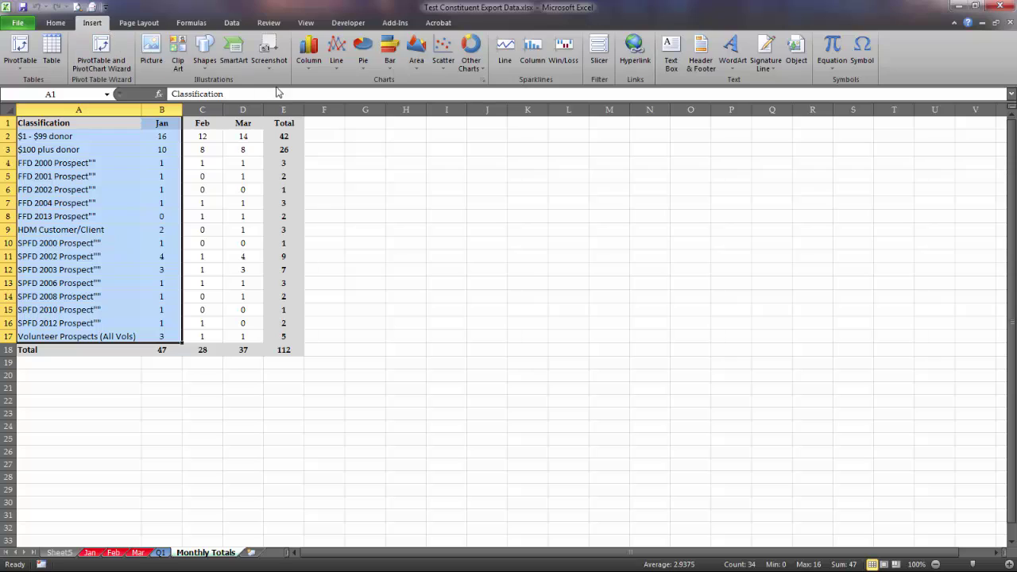
pyautogui.click(364, 67)
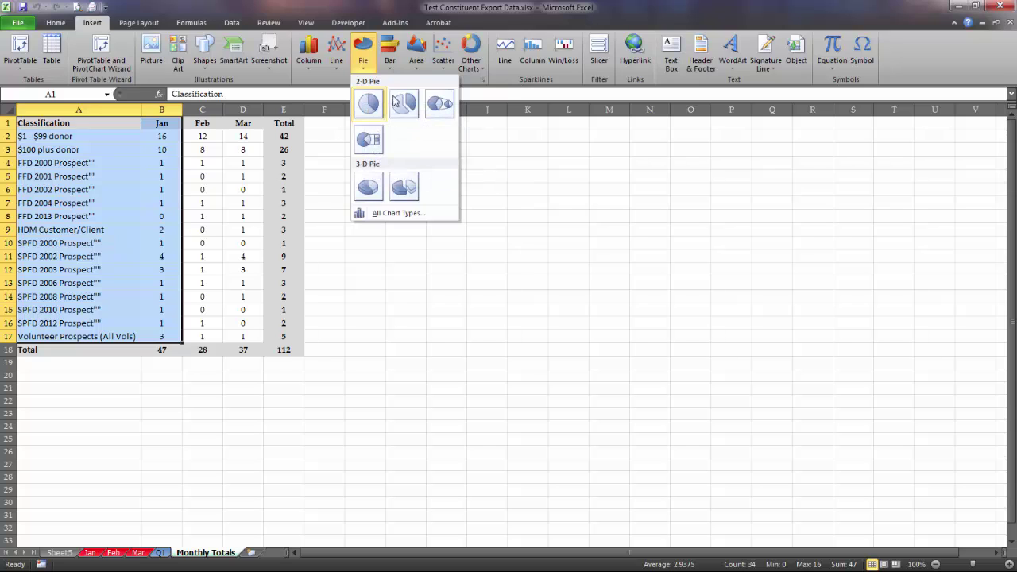
pyautogui.click(402, 189)
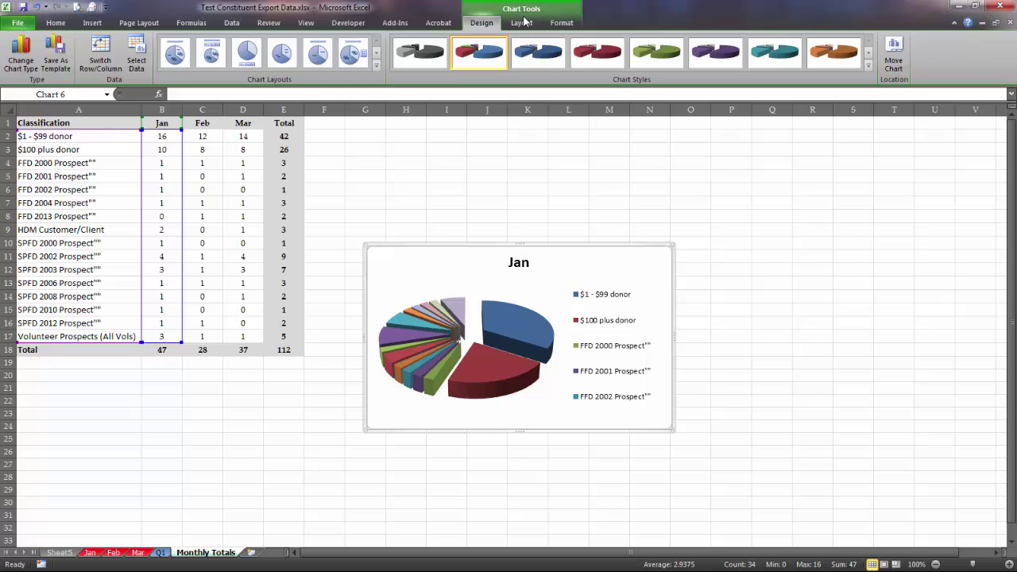
# - Reposition the Jan pie chart just beside the totals table, near its upper rows
pyautogui.click(543, 185)
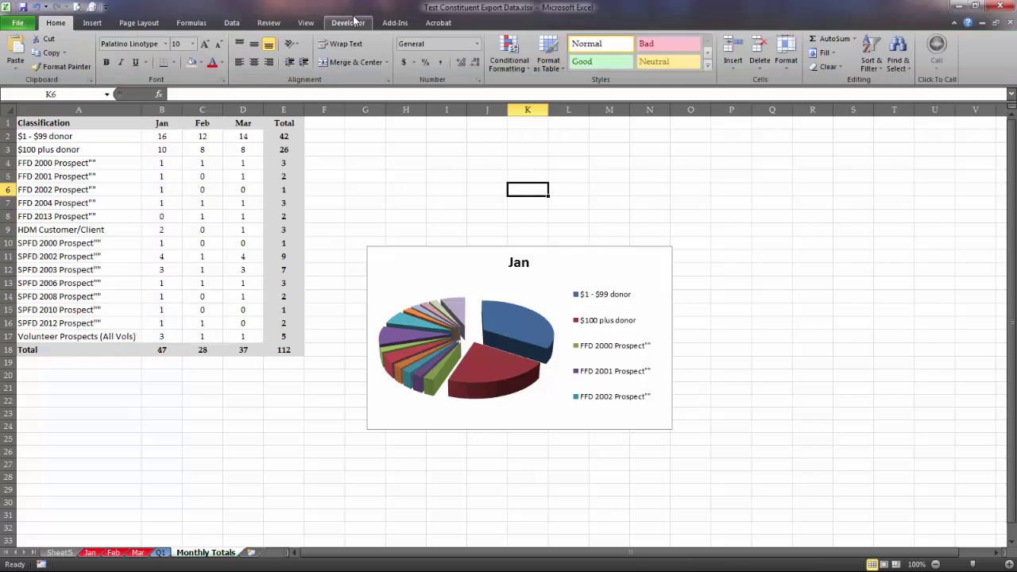
pyautogui.click(555, 249)
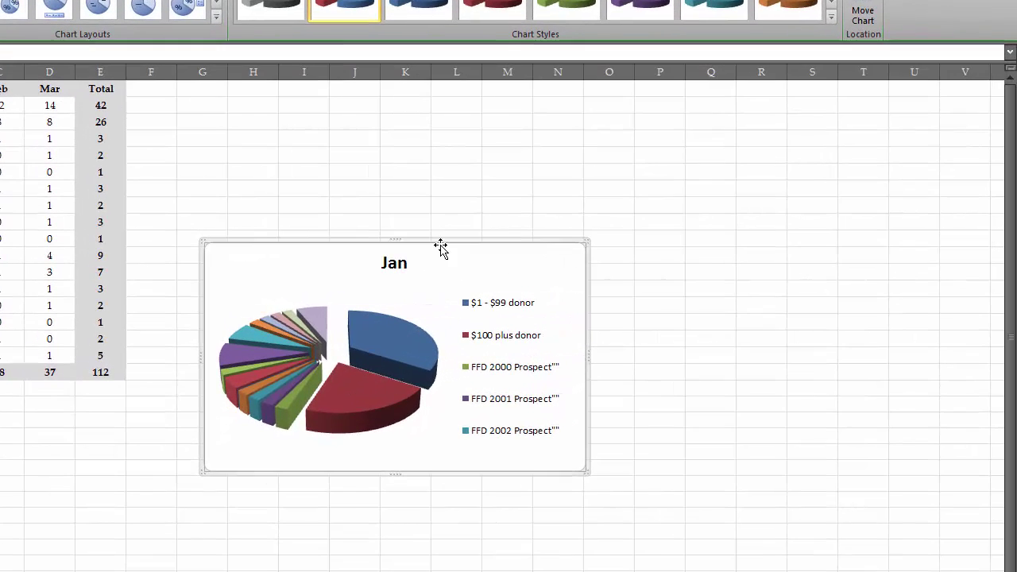
pyautogui.moveTo(496, 245); pyautogui.dragTo(380, 107)
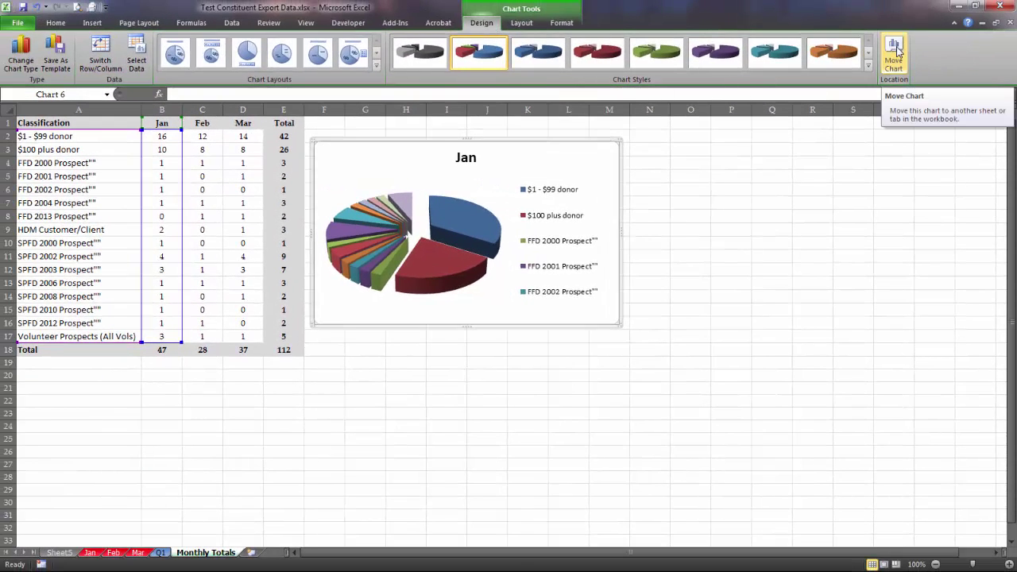
# - Move the pie chart to a new sheet named Jan Pie
pyautogui.click(895, 51)
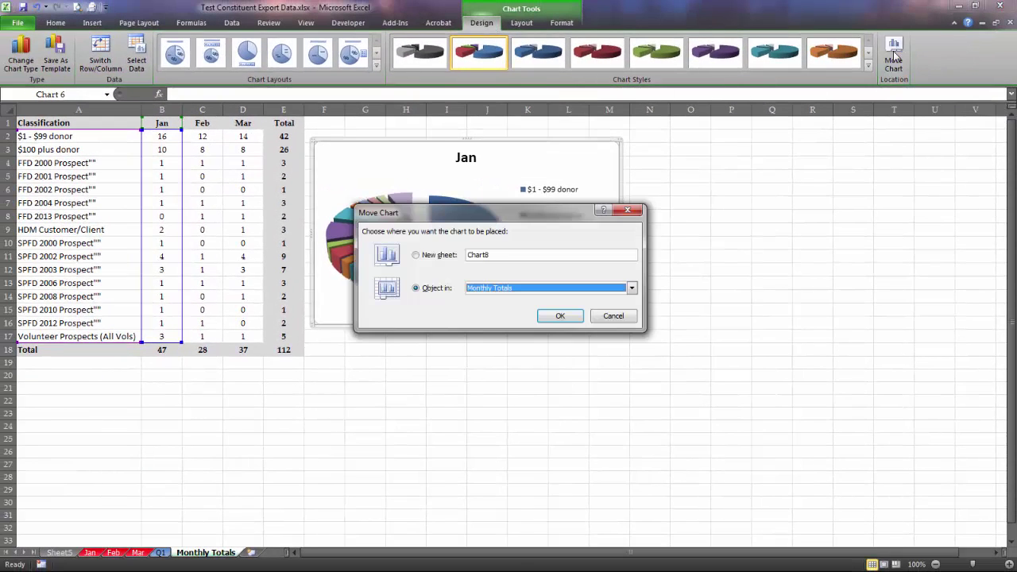
pyautogui.click(417, 256)
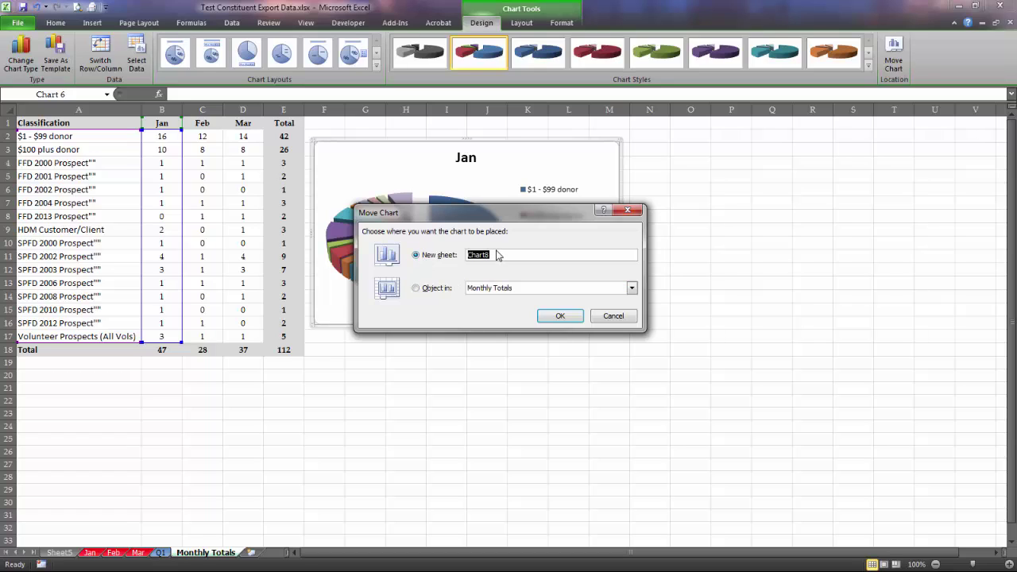
pyautogui.write('Jan Pie')
pyautogui.press('Return')
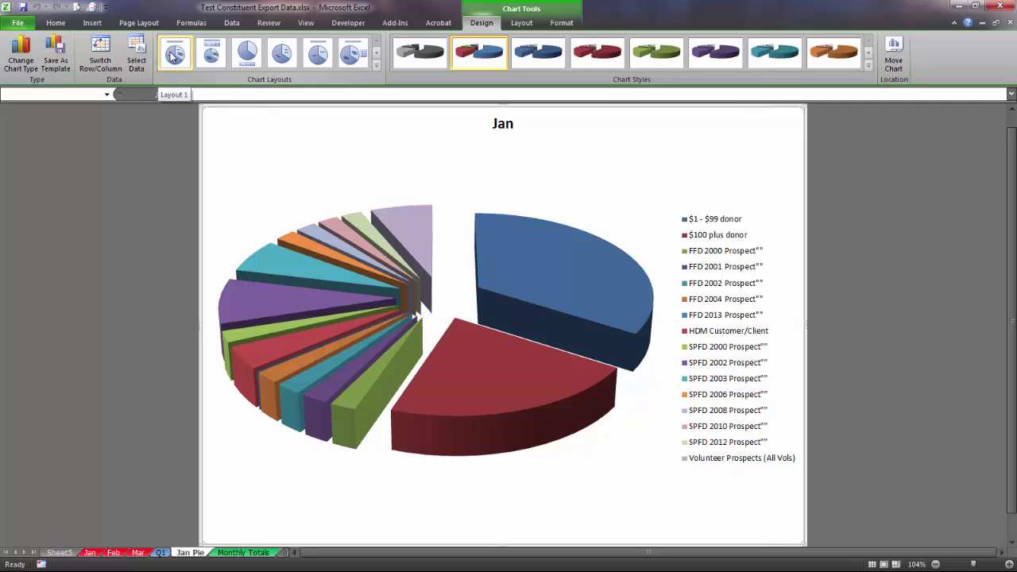
# - Try the preset pie chart layouts and apply Layout 6, with percentage labels and the legend at the right
pyautogui.click(212, 54)
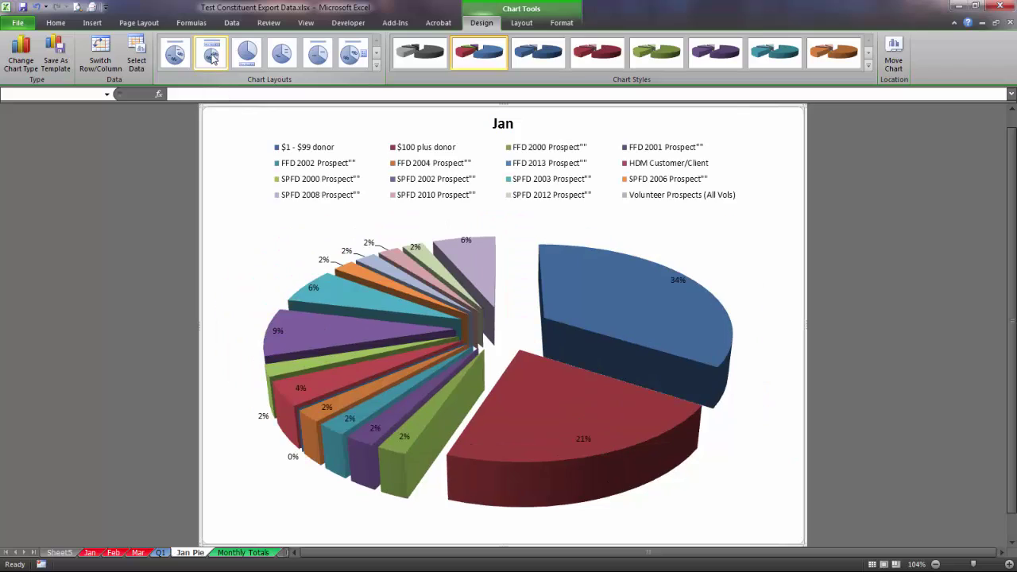
pyautogui.click(177, 61)
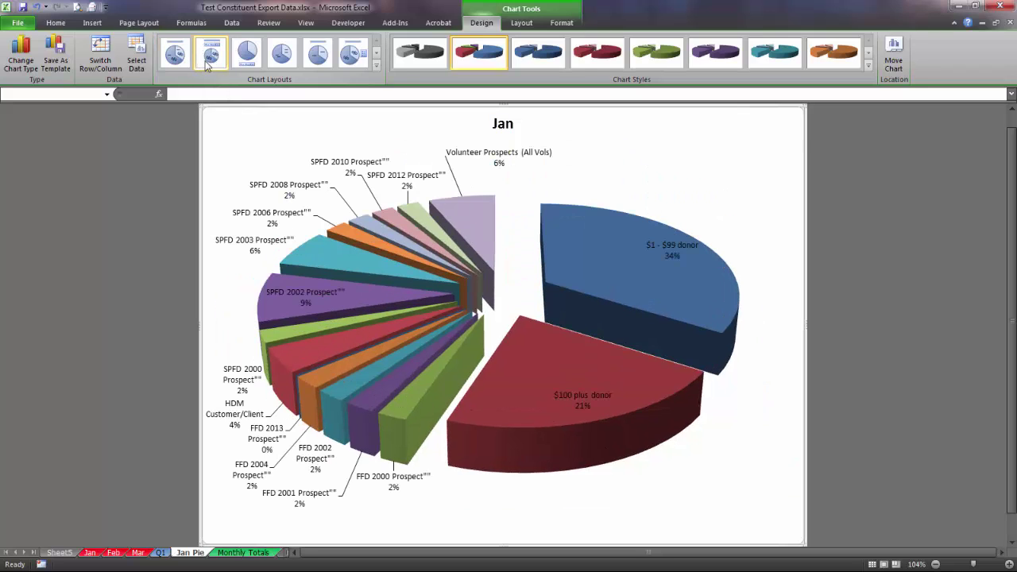
pyautogui.click(246, 54)
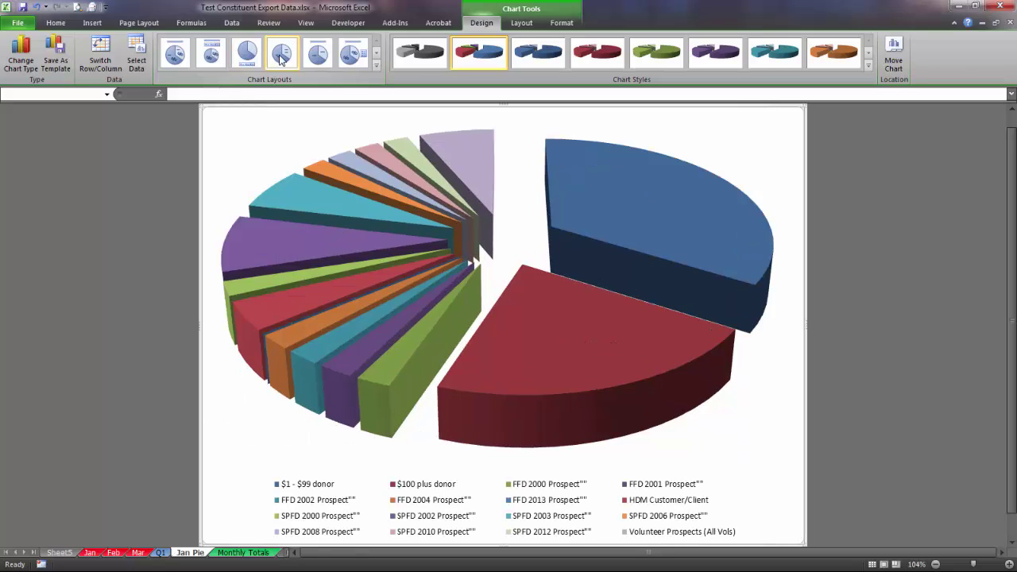
pyautogui.click(281, 55)
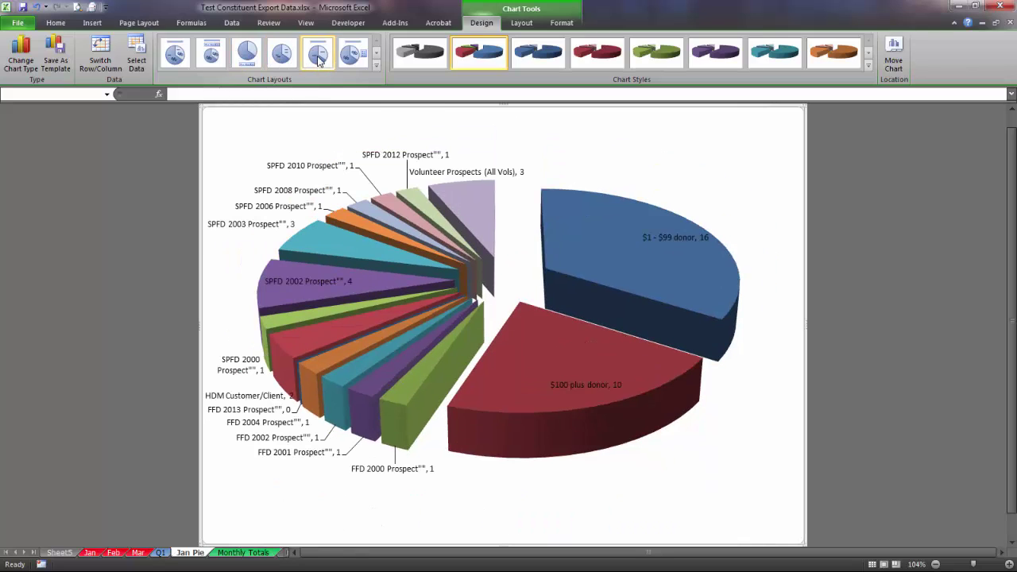
pyautogui.click(318, 57)
pyautogui.click(351, 58)
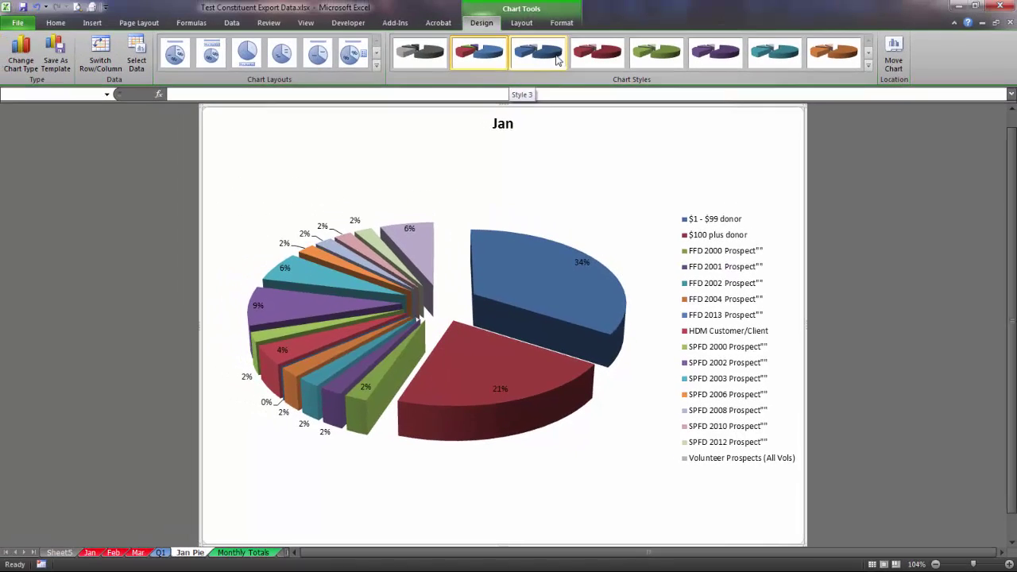
# - Try the blue, red and green chart styles on the pie and restore the multicolored style
pyautogui.click(539, 52)
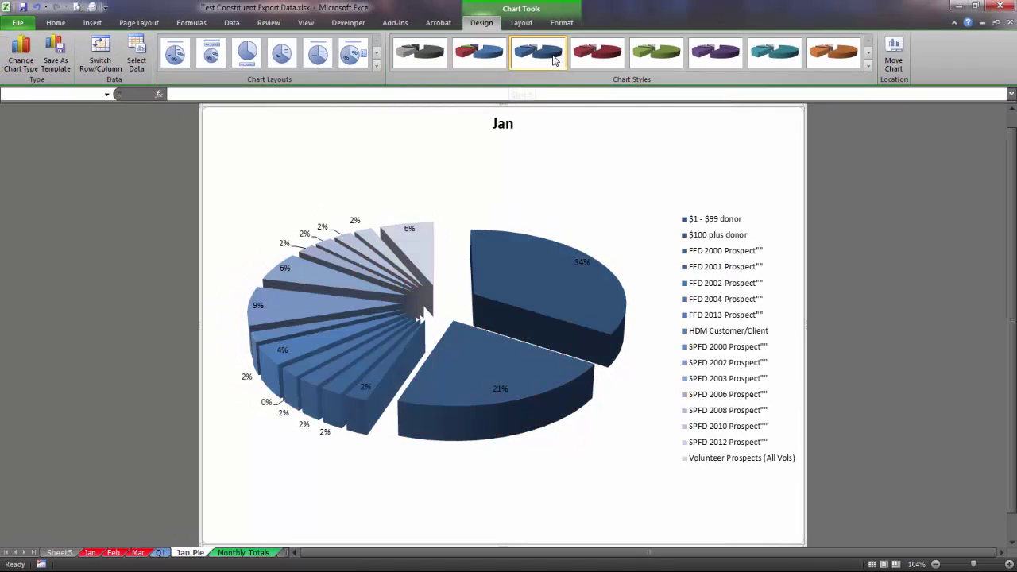
pyautogui.click(596, 54)
pyautogui.click(657, 56)
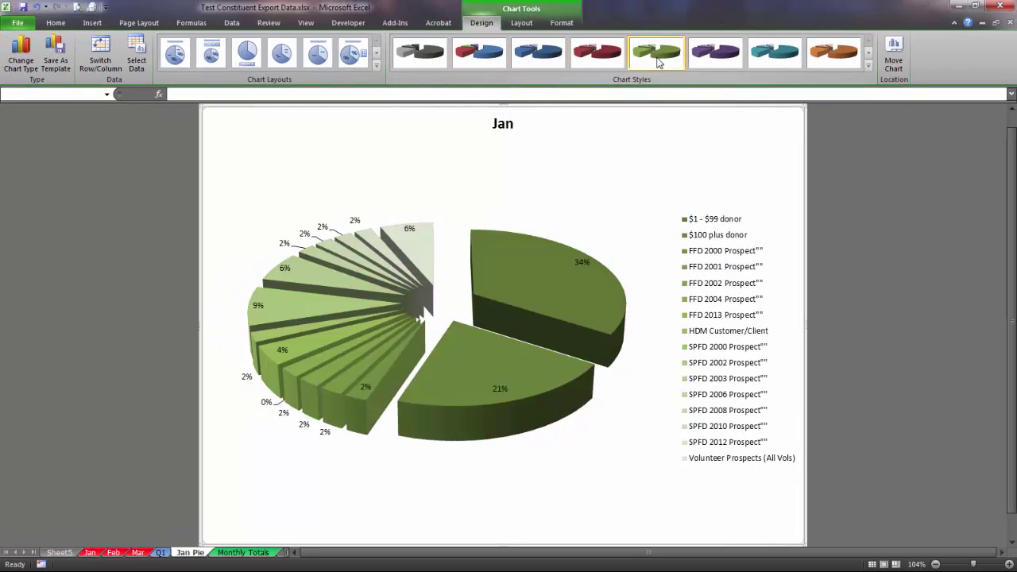
pyautogui.click(482, 56)
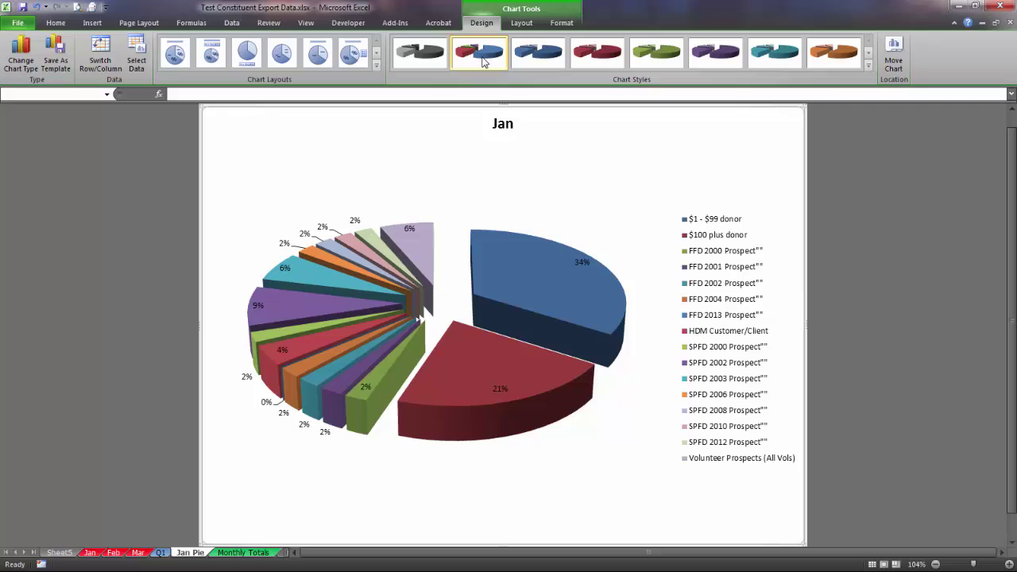
# - Review the chart title options, try the legend at the top of the chart, and return it to the right
pyautogui.click(523, 23)
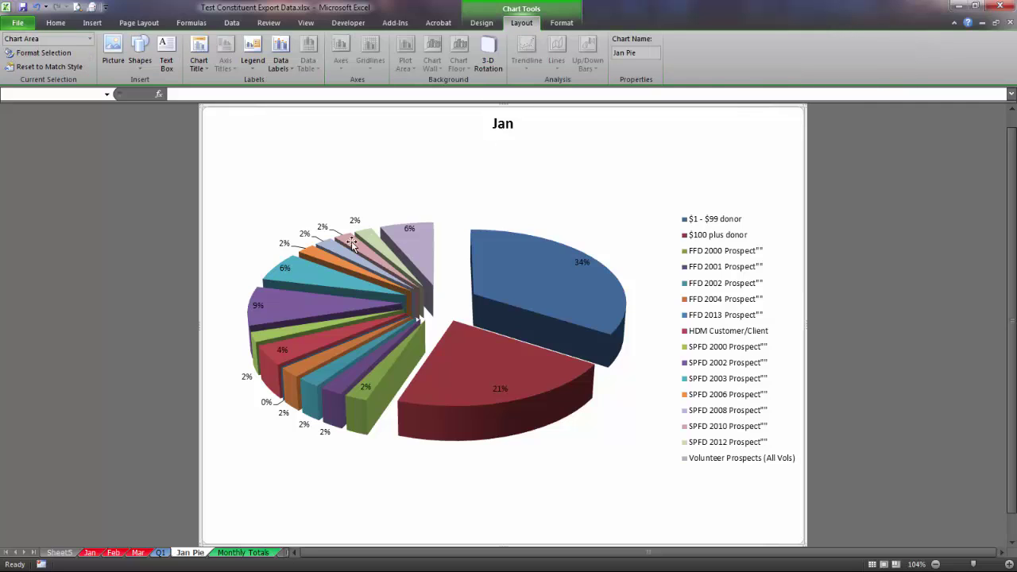
pyautogui.click(202, 71)
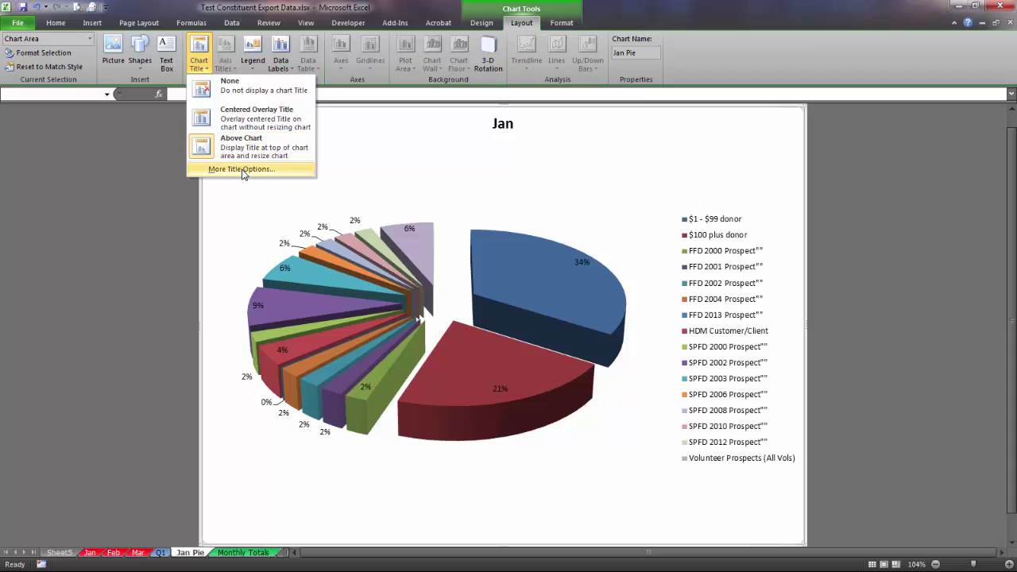
pyautogui.click(256, 62)
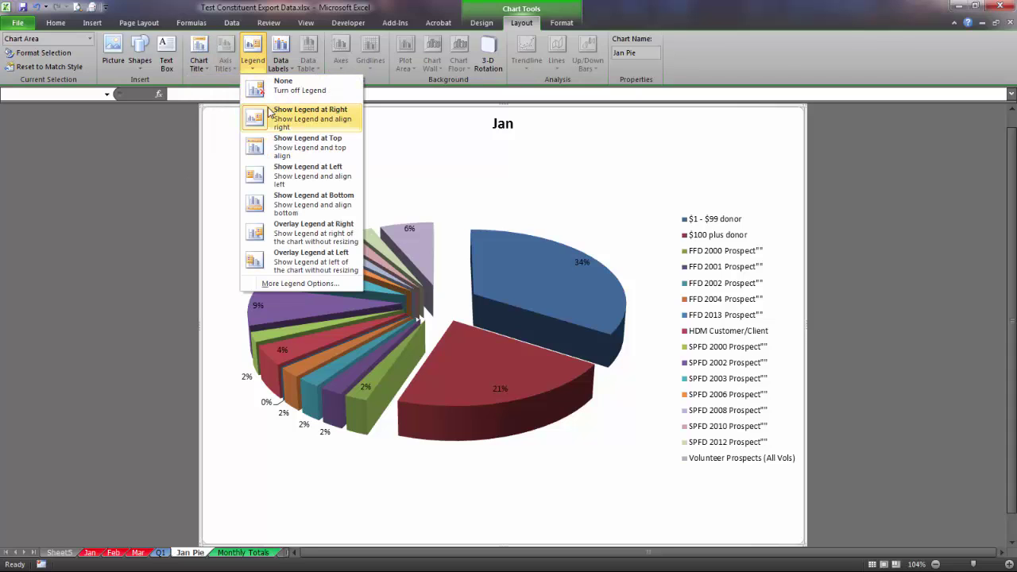
pyautogui.click(287, 149)
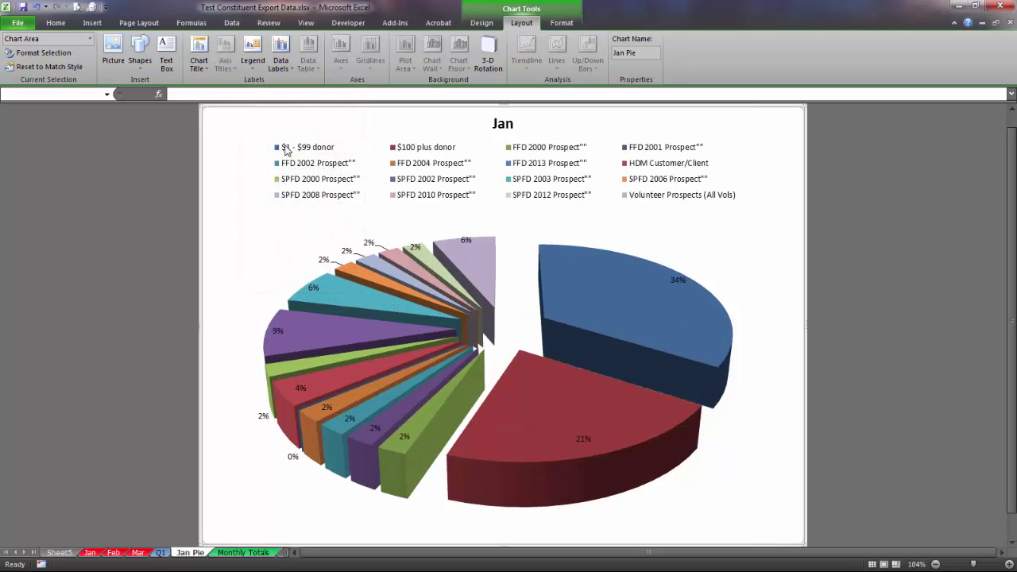
pyautogui.click(253, 57)
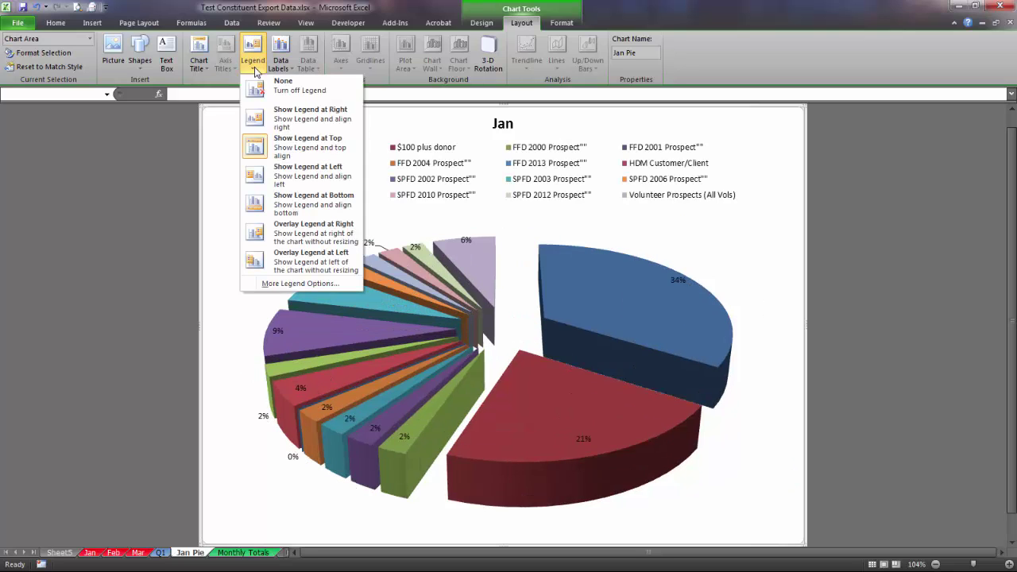
pyautogui.click(296, 120)
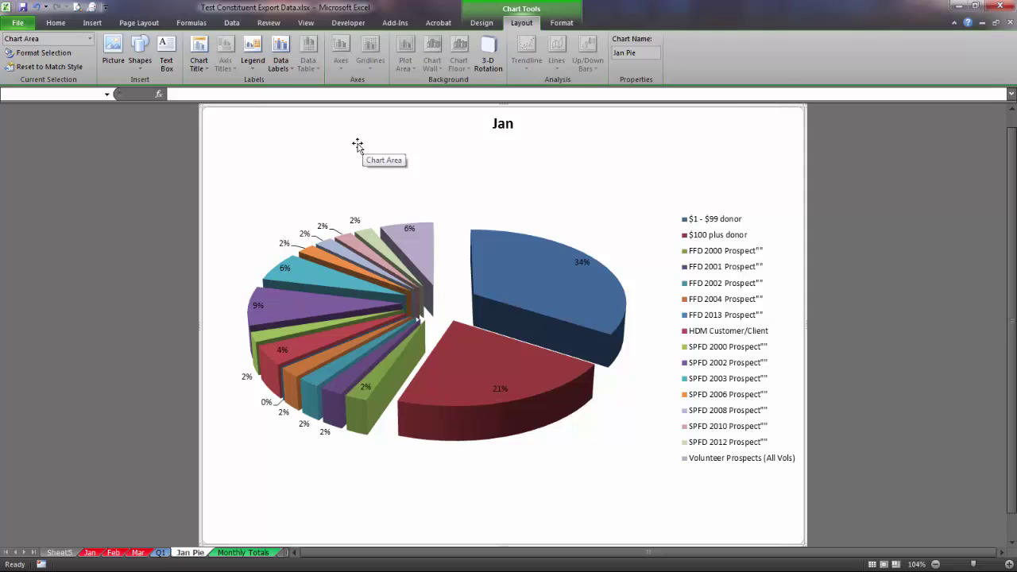
# - Try the percentage data labels centered on the slices and at their outside end
pyautogui.click(283, 63)
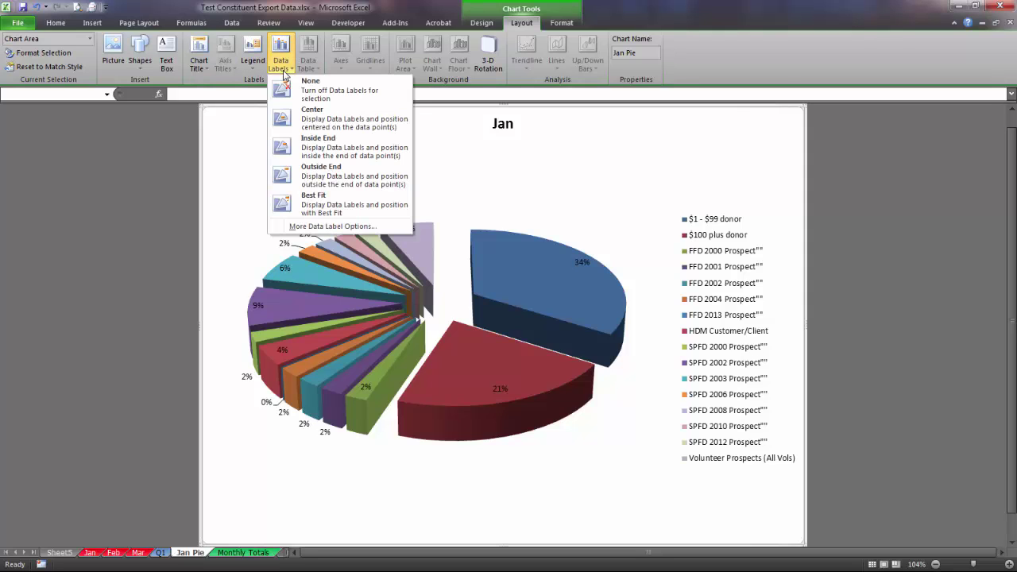
pyautogui.click(306, 119)
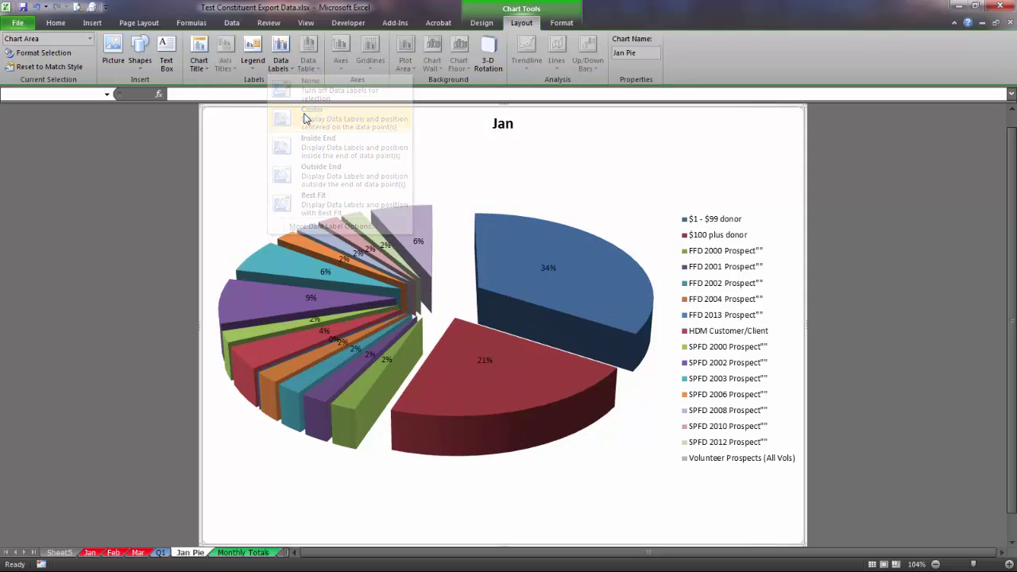
pyautogui.click(286, 70)
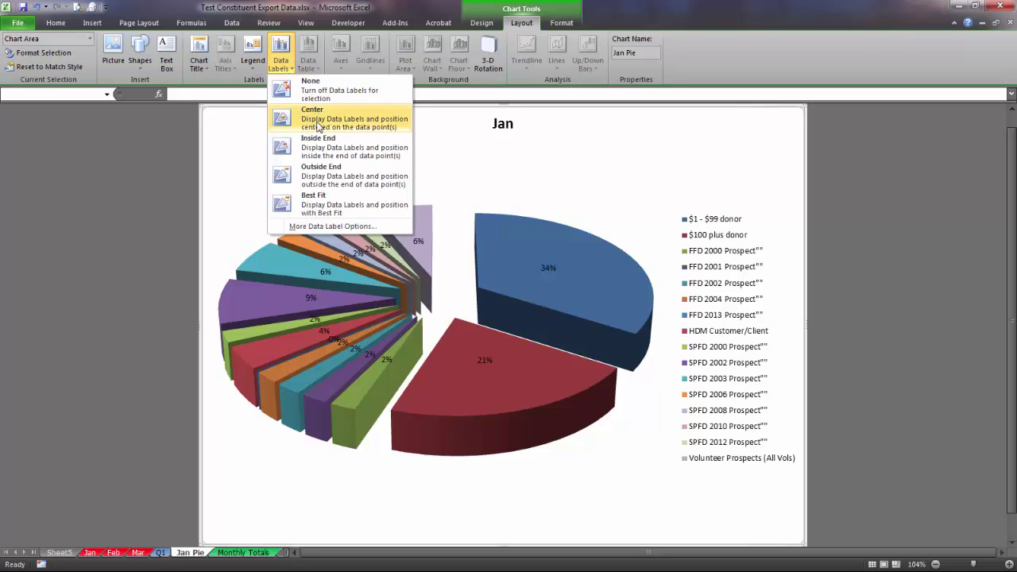
pyautogui.click(327, 173)
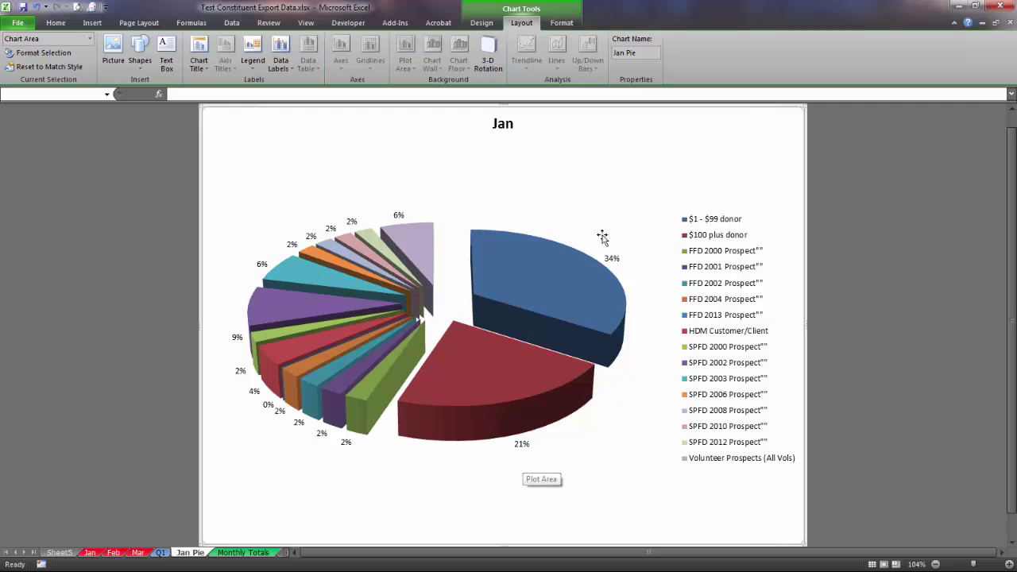
# - Turn off the pie's data labels and add them back as values centered on the slices
pyautogui.click(280, 60)
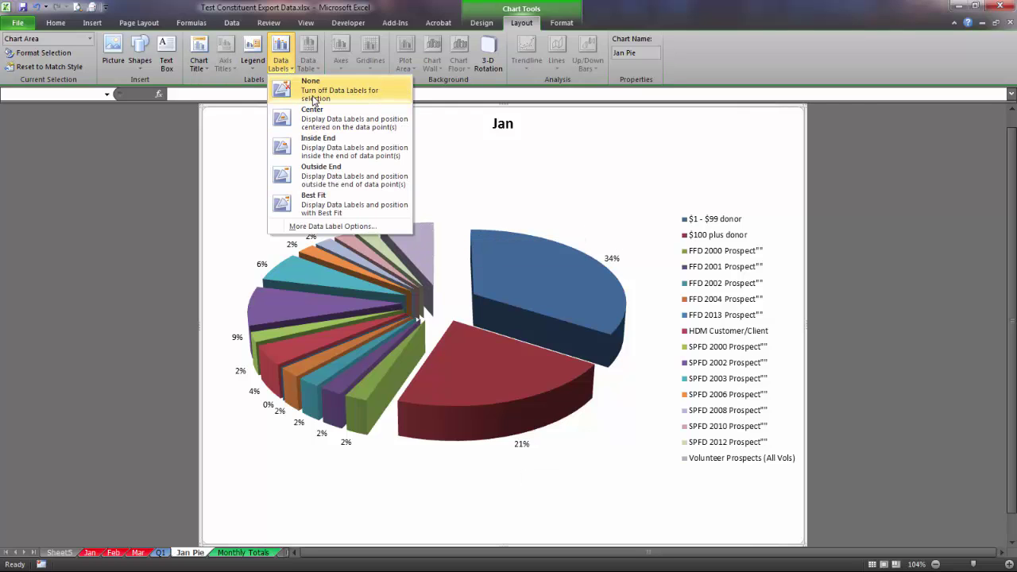
pyautogui.click(312, 91)
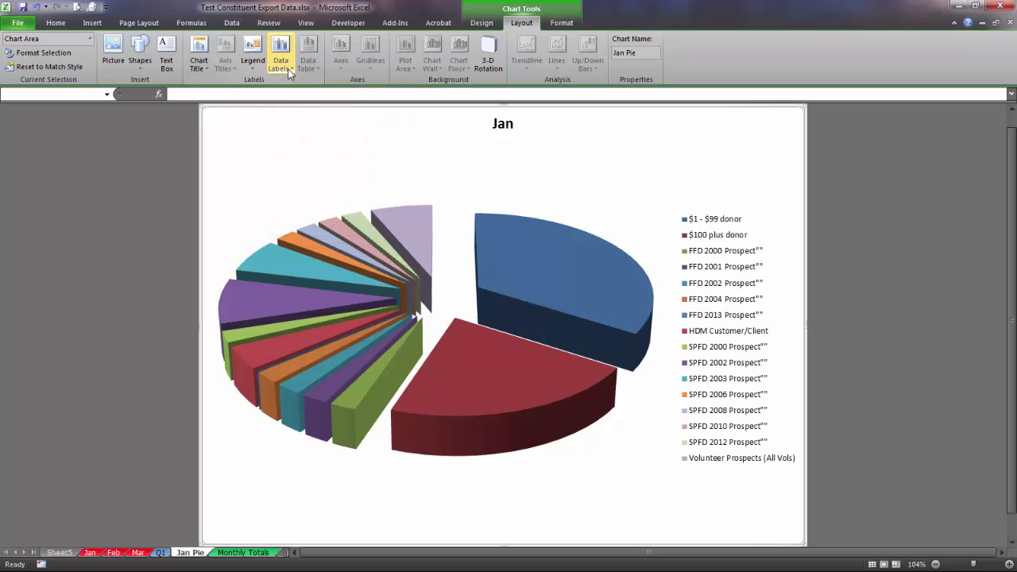
pyautogui.click(292, 76)
pyautogui.click(315, 120)
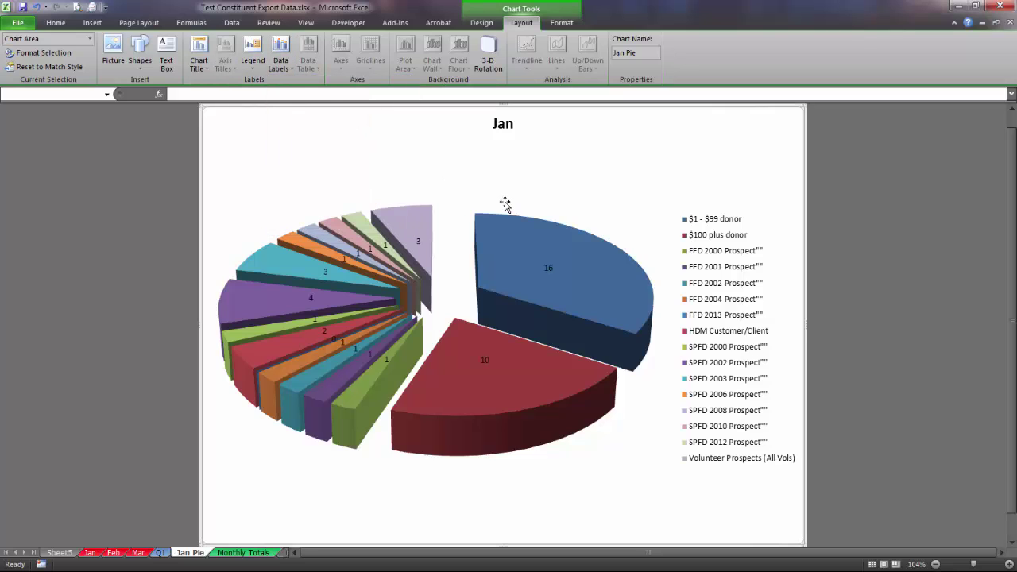
# - Open the pie chart's 3-D rotation settings, try a steeper Y rotation and return it to 30°
pyautogui.click(491, 62)
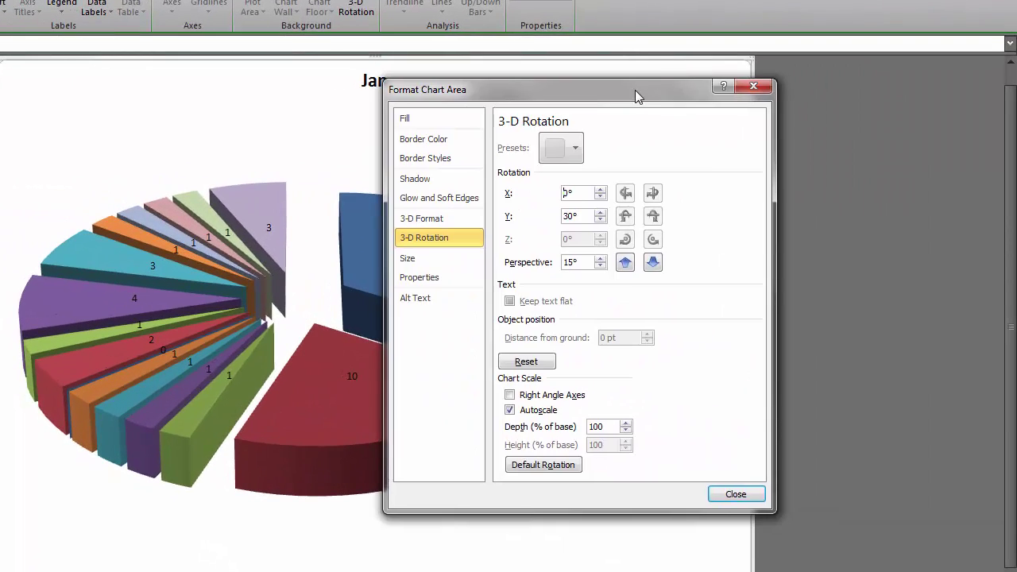
pyautogui.moveTo(635, 90); pyautogui.dragTo(788, 79)
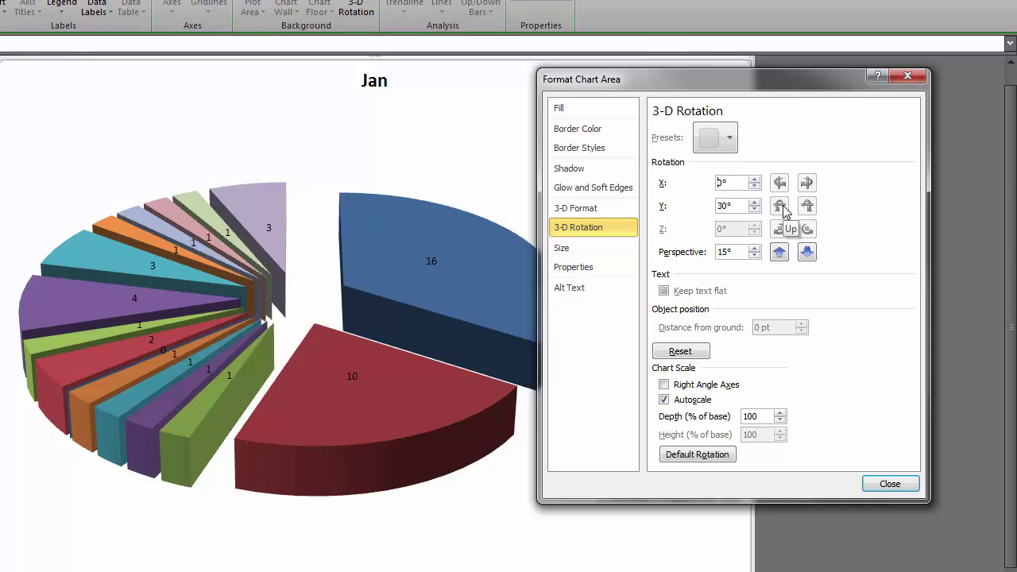
pyautogui.click(755, 202)
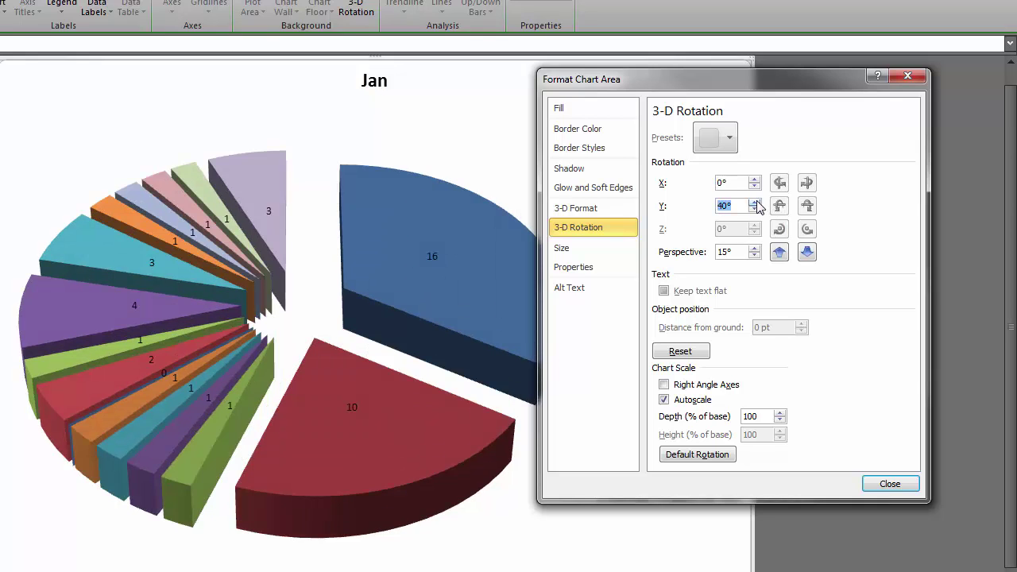
pyautogui.click(755, 202)
pyautogui.click(755, 210)
pyautogui.click(755, 210)
# - Set the pie chart's X rotation to 90° and close the chart area formatting
pyautogui.click(755, 178)
pyautogui.click(755, 179)
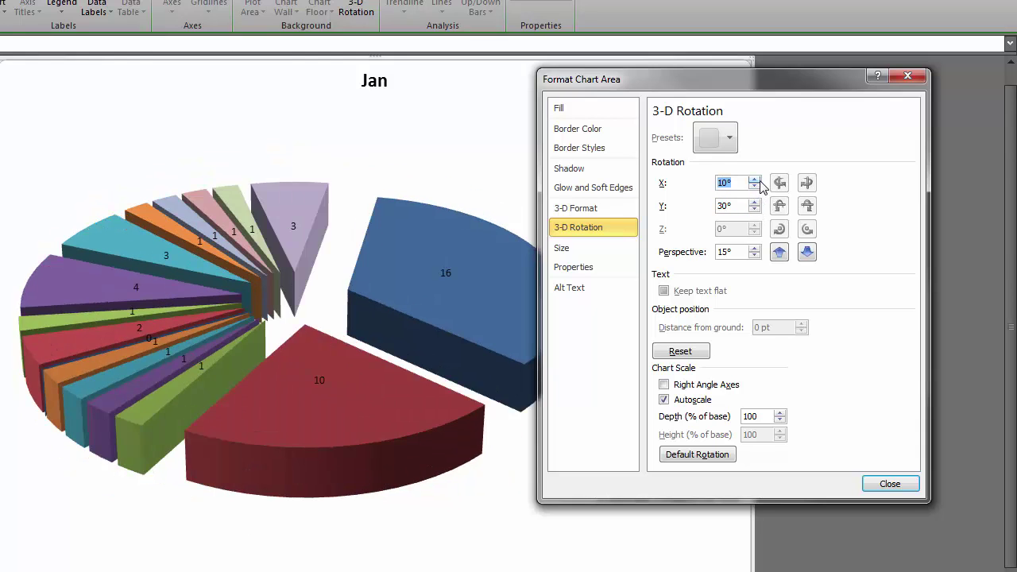
pyautogui.click(755, 178)
pyautogui.click(755, 179)
pyautogui.click(755, 179)
pyautogui.click(755, 179)
pyautogui.click(755, 178)
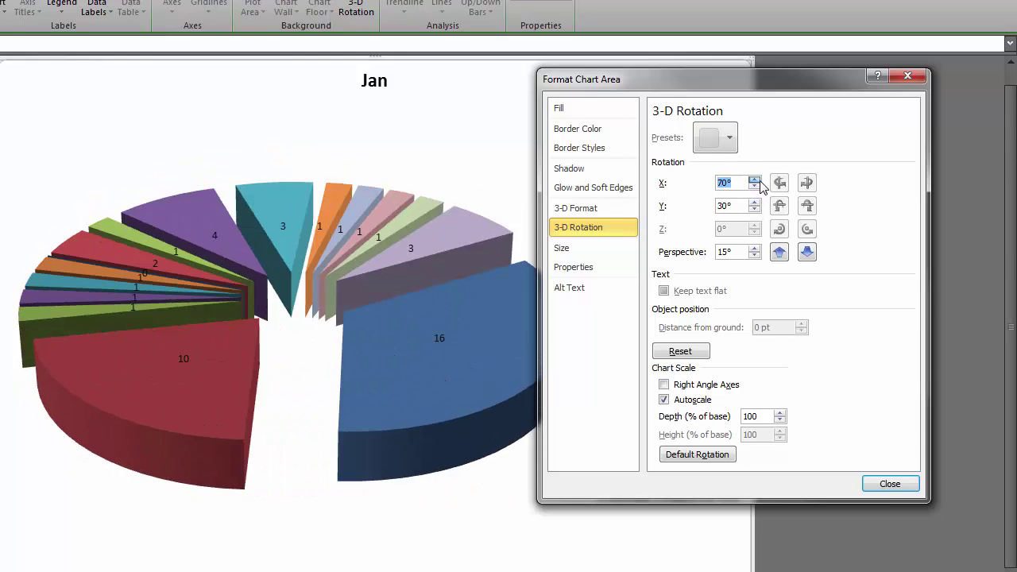
pyautogui.click(755, 179)
pyautogui.click(756, 179)
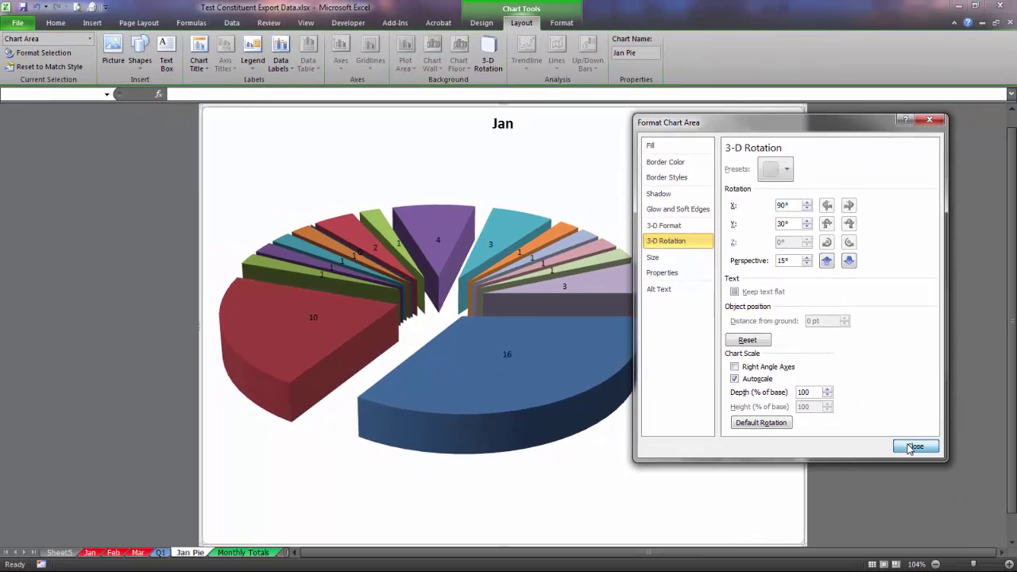
pyautogui.click(890, 483)
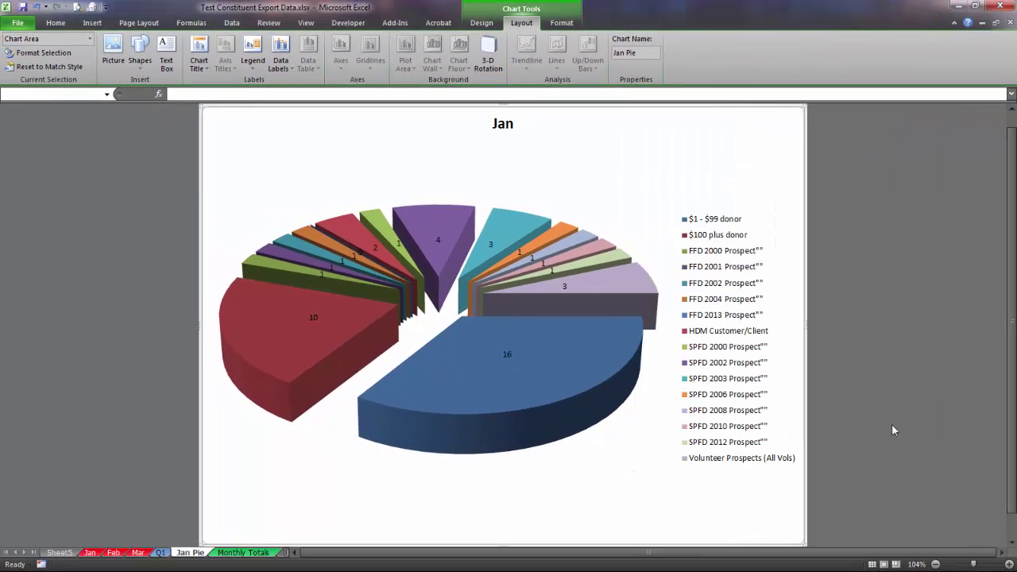
# - Select only the $1 - $99 donor slice of the pie and fill it with standard yellow
pyautogui.click(562, 23)
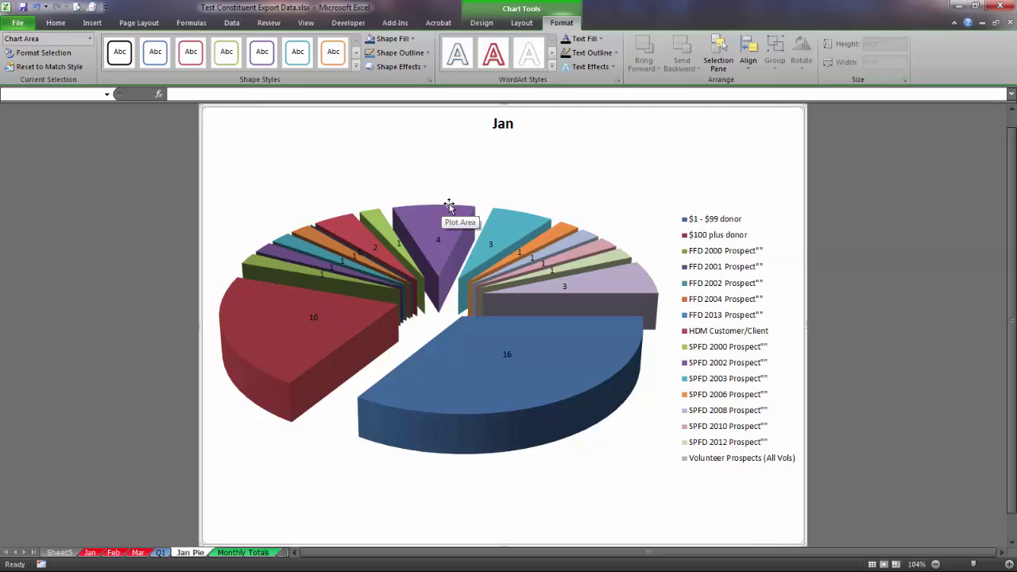
pyautogui.click(475, 252)
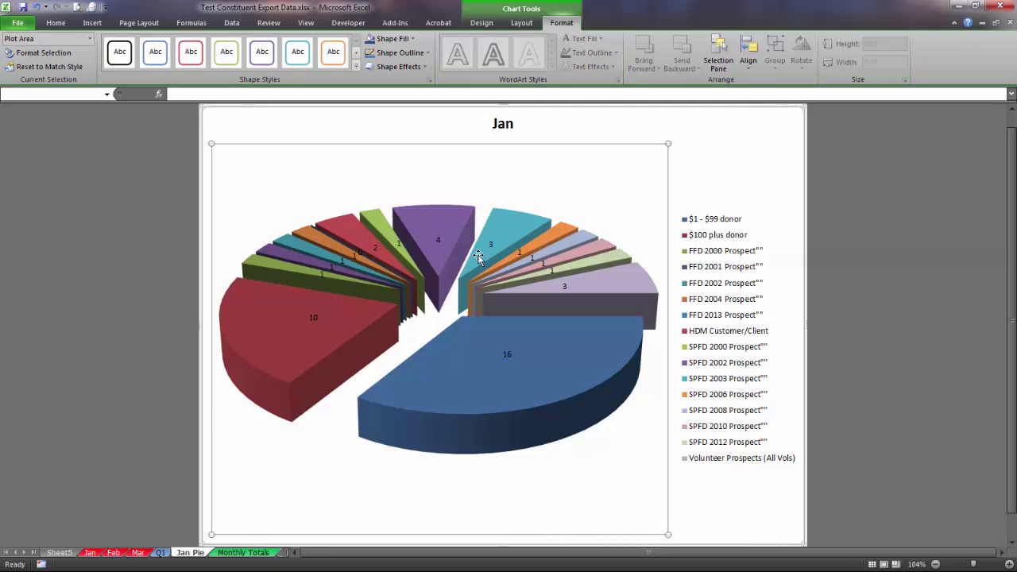
pyautogui.click(452, 219)
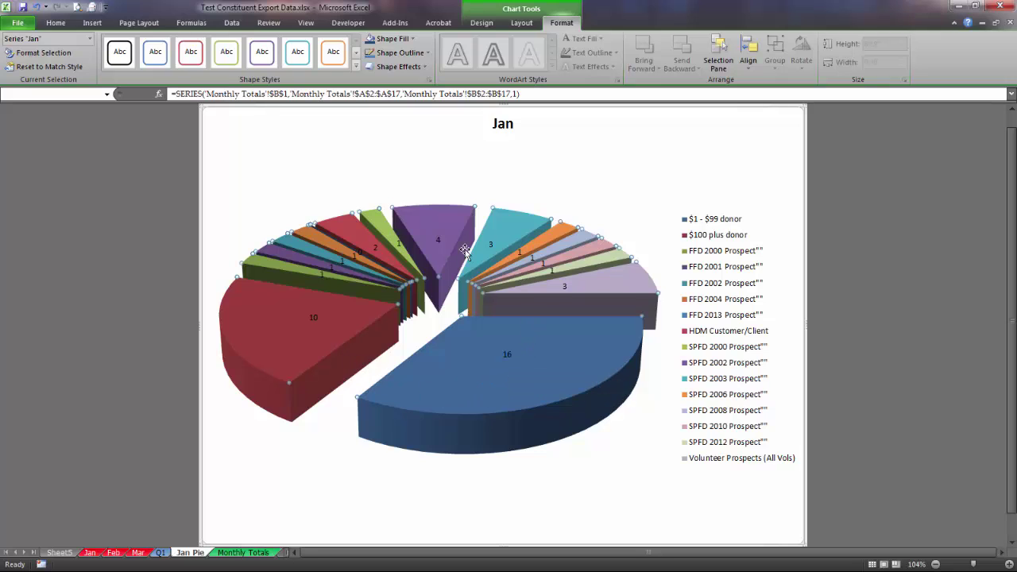
pyautogui.moveTo(366, 307)
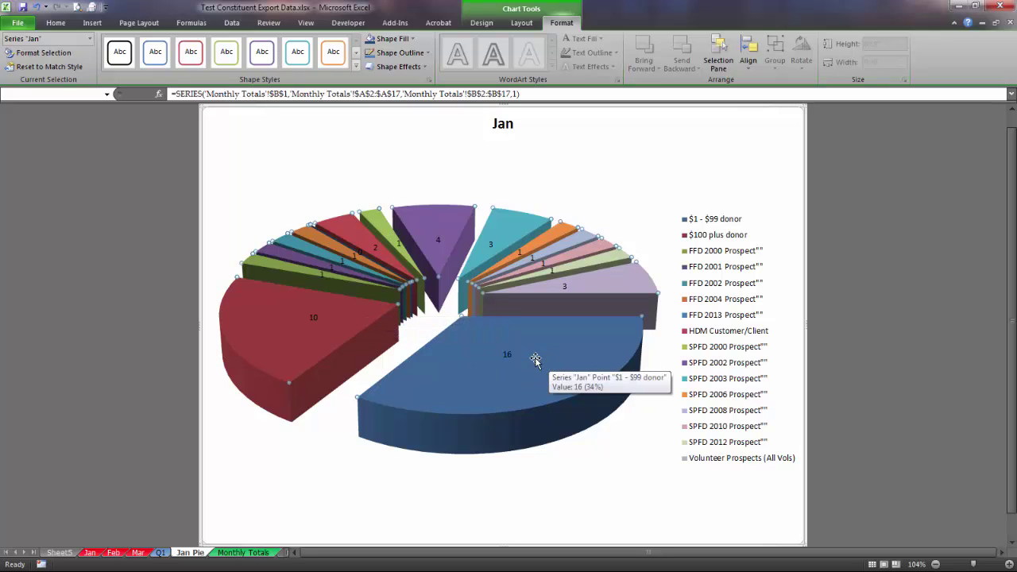
pyautogui.moveTo(541, 369)
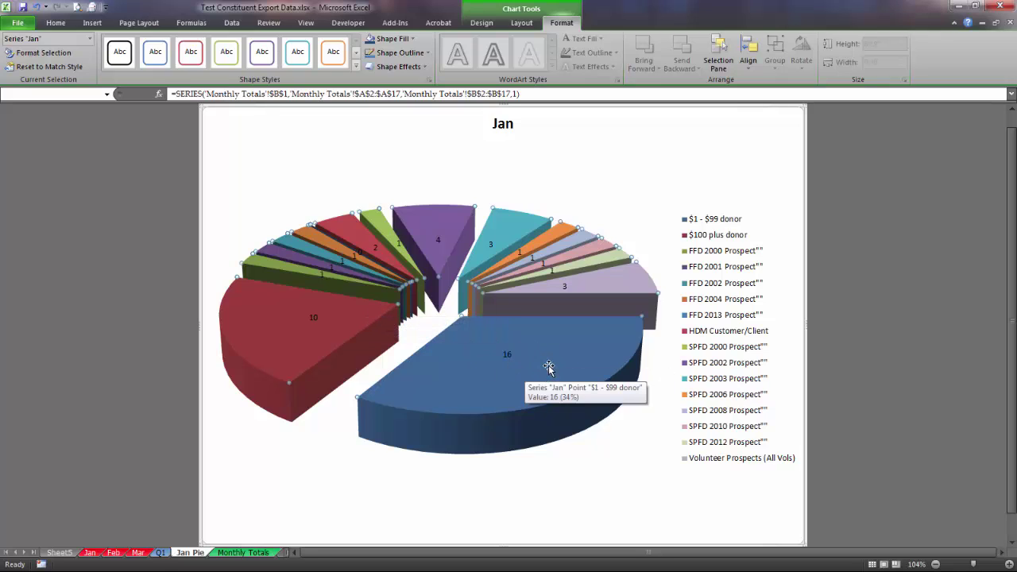
pyautogui.click(549, 367)
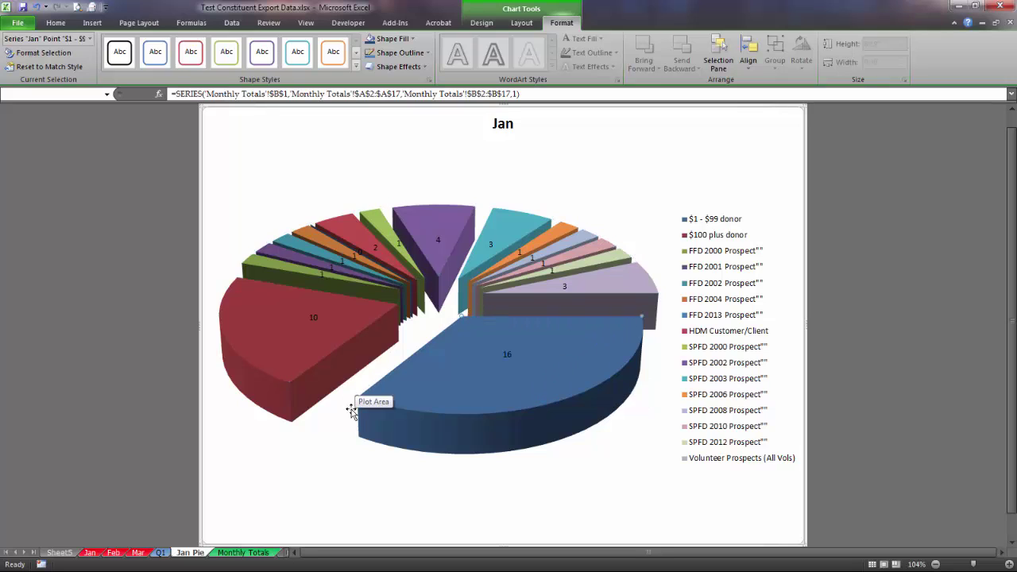
pyautogui.moveTo(636, 355)
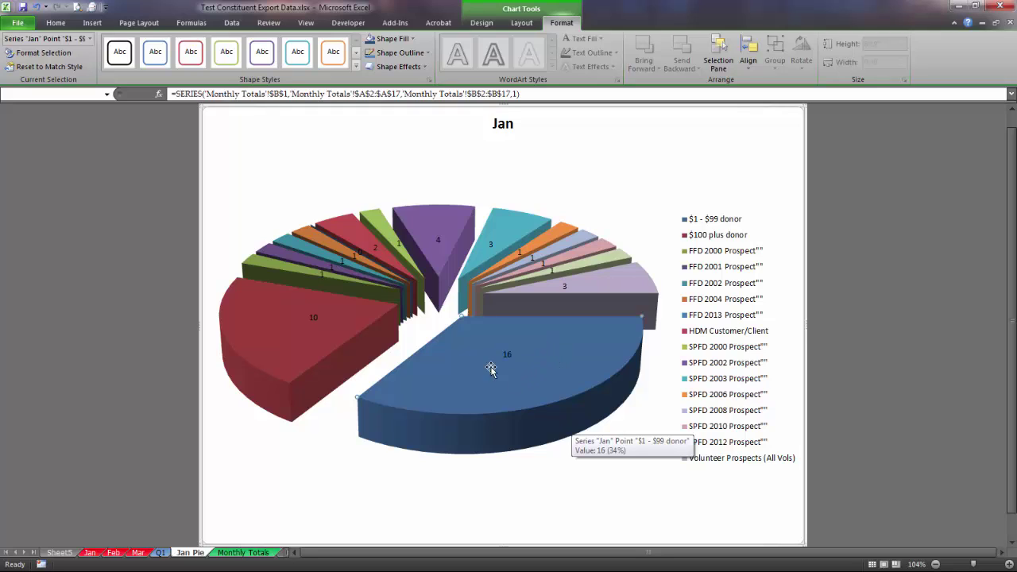
pyautogui.click(413, 39)
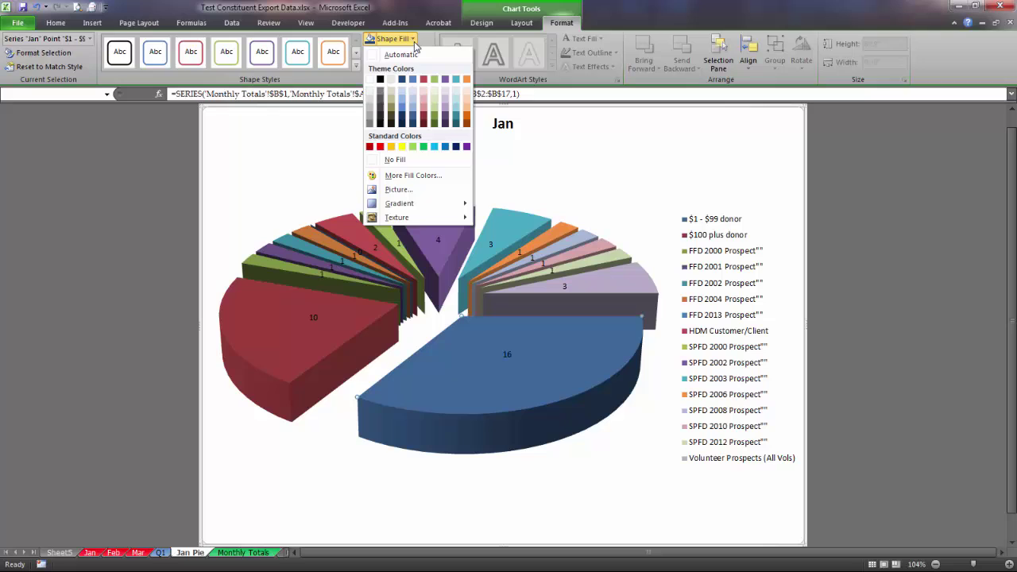
pyautogui.click(403, 147)
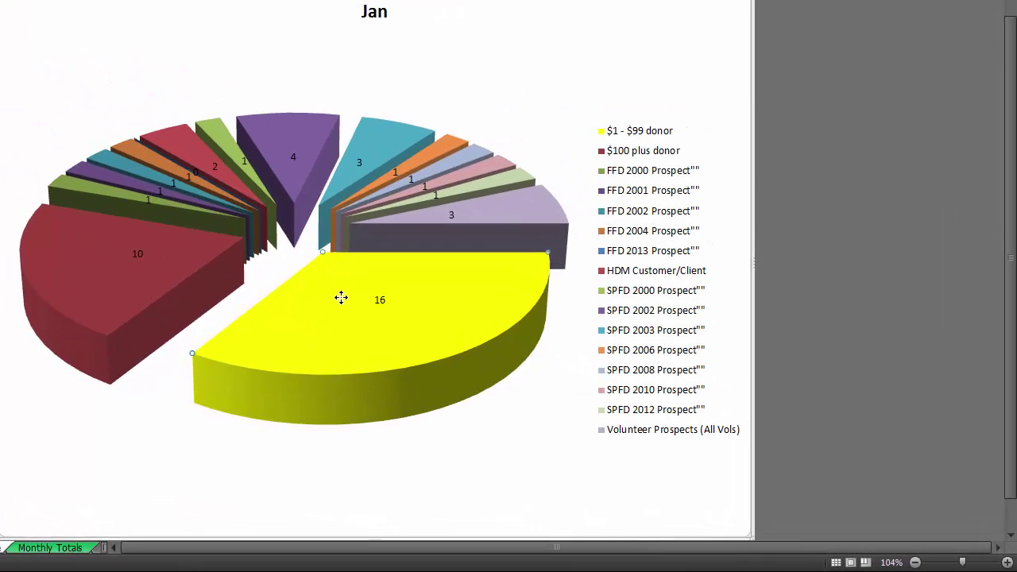
# - Pull the yellow $1 - $99 donor slice farther out of the pie and move it back close to the other slices
pyautogui.moveTo(350, 317); pyautogui.dragTo(361, 333)
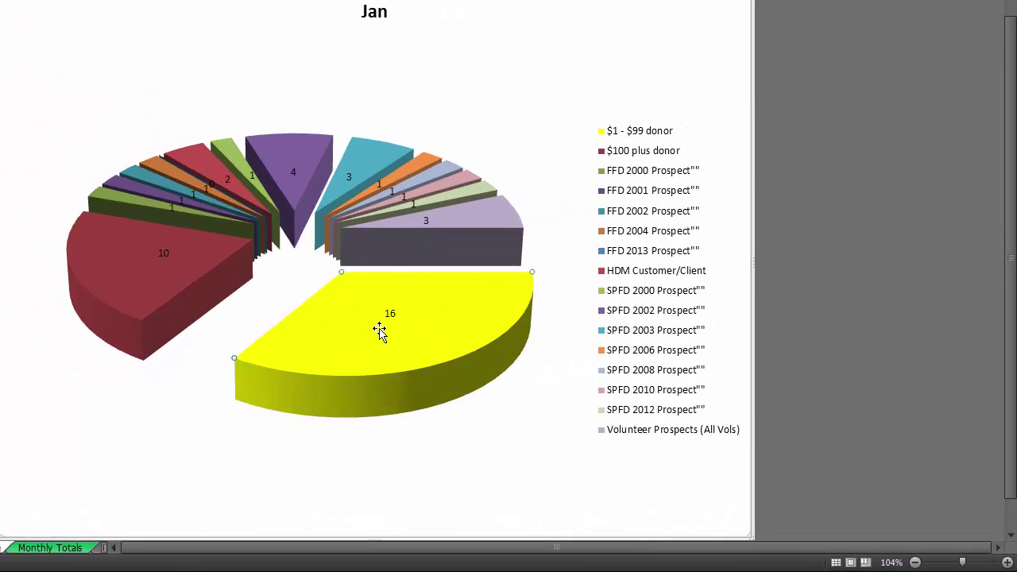
pyautogui.click(384, 318)
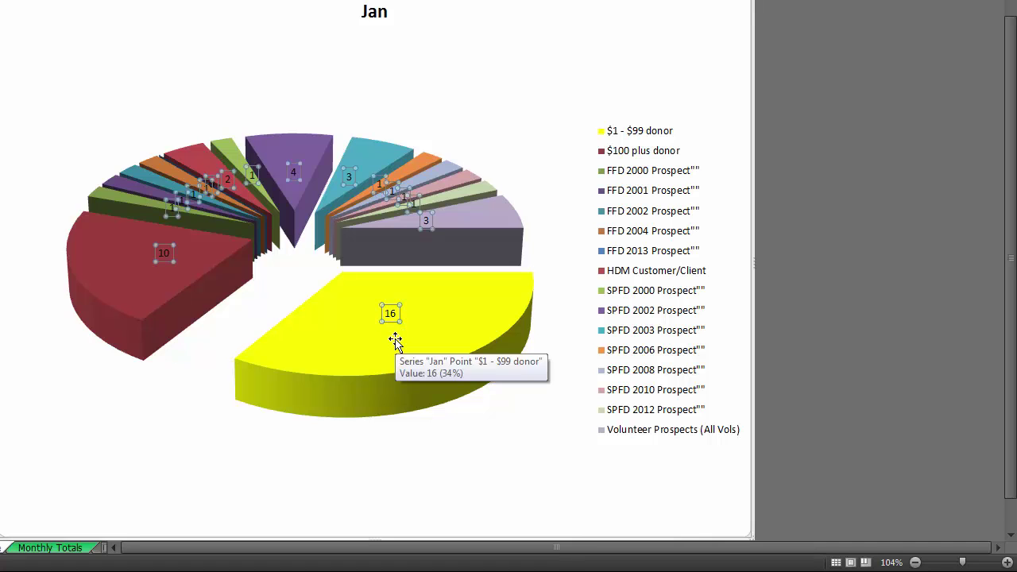
pyautogui.click(365, 357)
pyautogui.moveTo(369, 360); pyautogui.dragTo(371, 365)
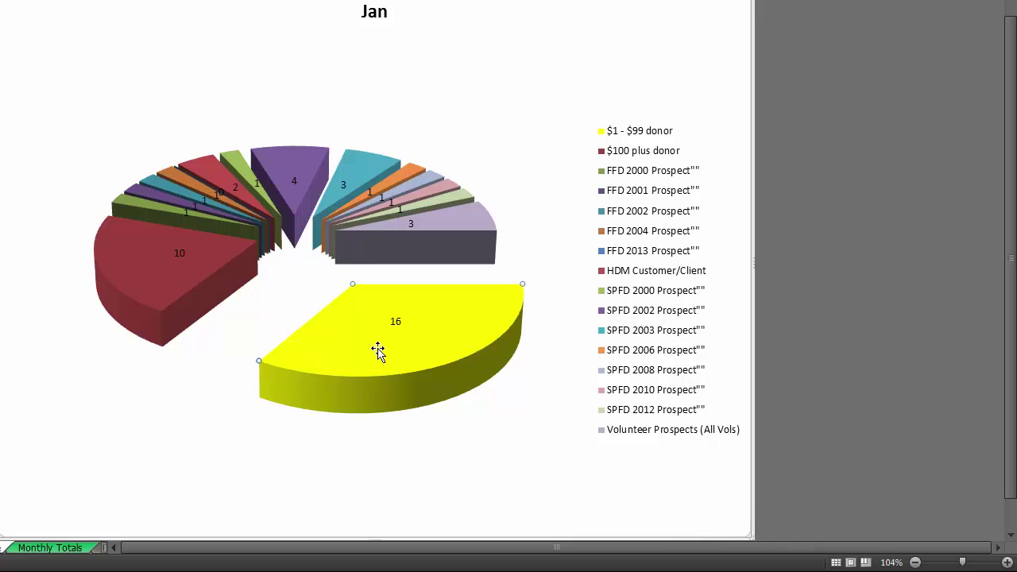
pyautogui.moveTo(377, 350); pyautogui.dragTo(342, 319)
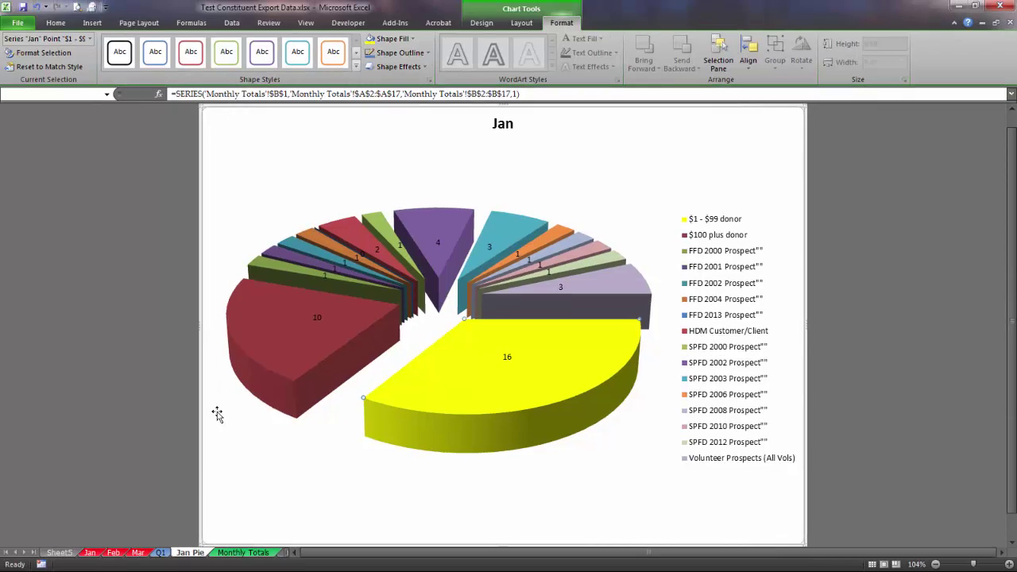
# - Create a default column chart on its own sheet from cells A1:D17 of the Monthly Totals sheet
pyautogui.click(250, 553)
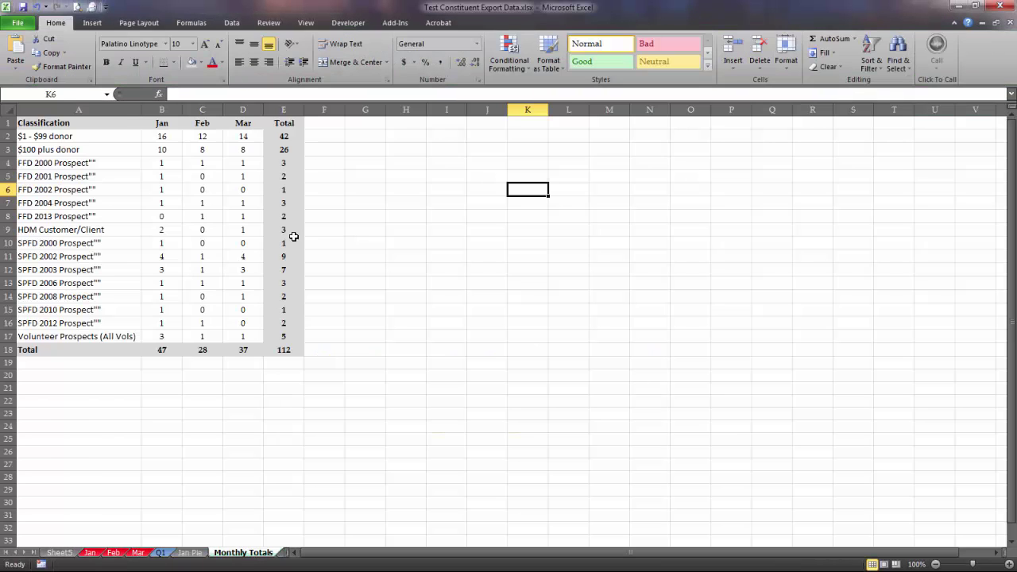
pyautogui.click(88, 124)
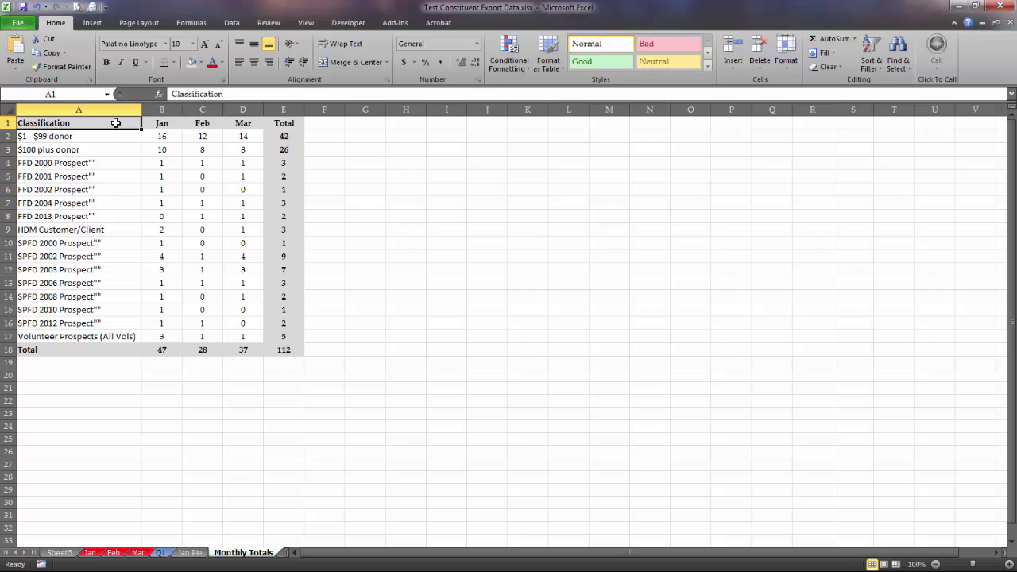
pyautogui.moveTo(115, 123); pyautogui.dragTo(249, 338)
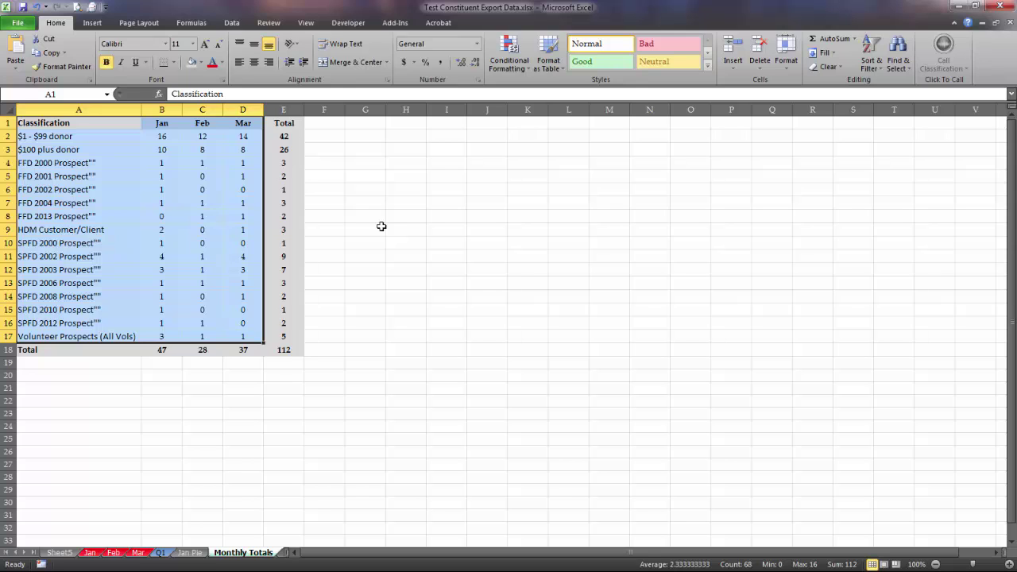
pyautogui.press('F11')
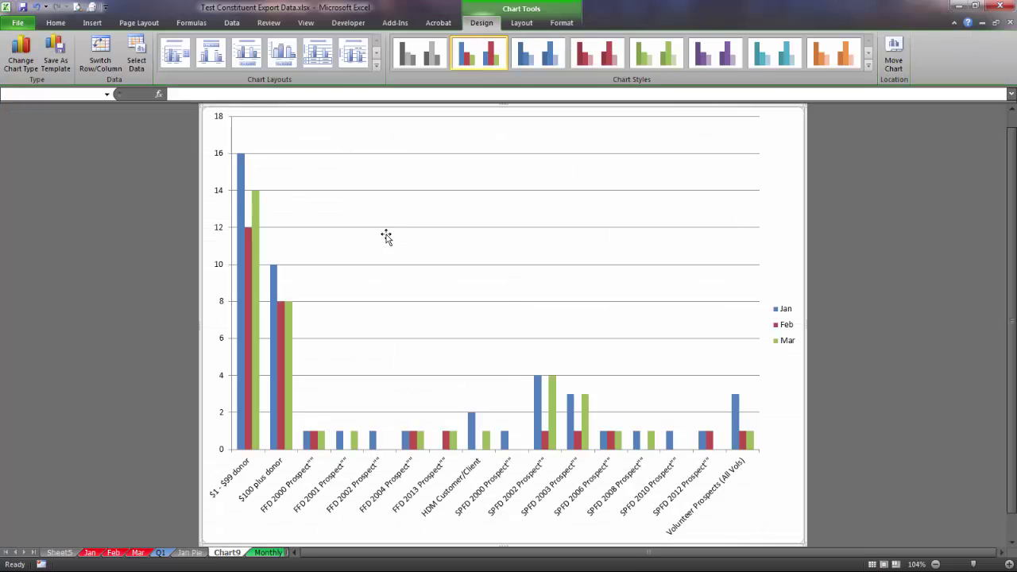